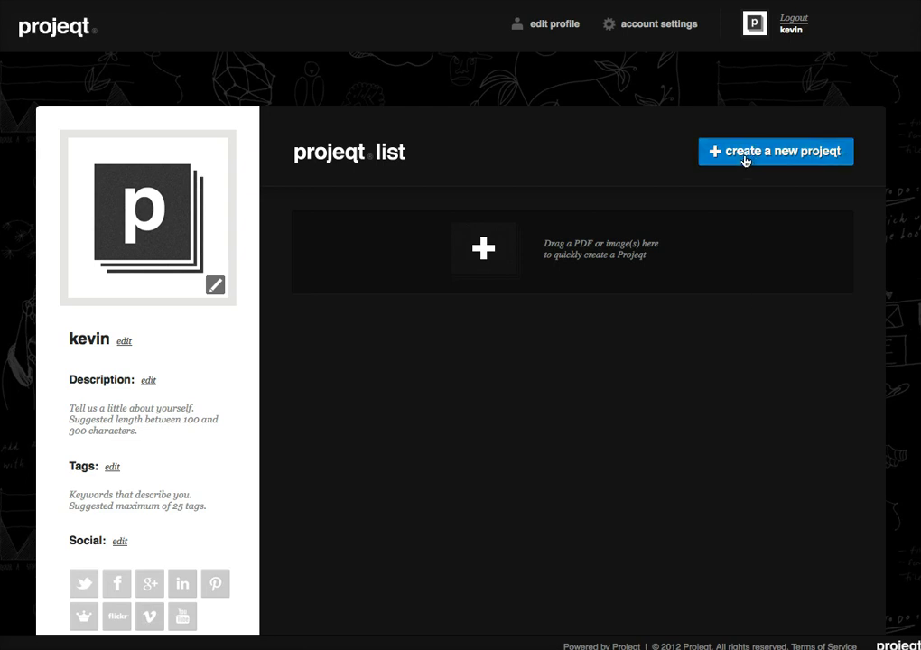
# - Start a new projeqt and name it 'Book Cover Assignment'
pyautogui.click(745, 153)
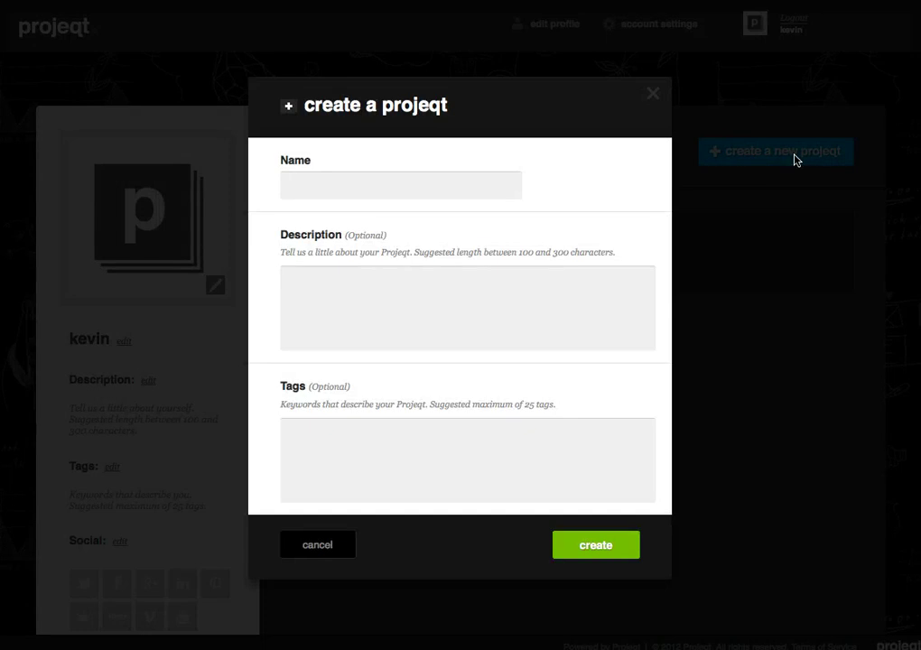
pyautogui.click(457, 185)
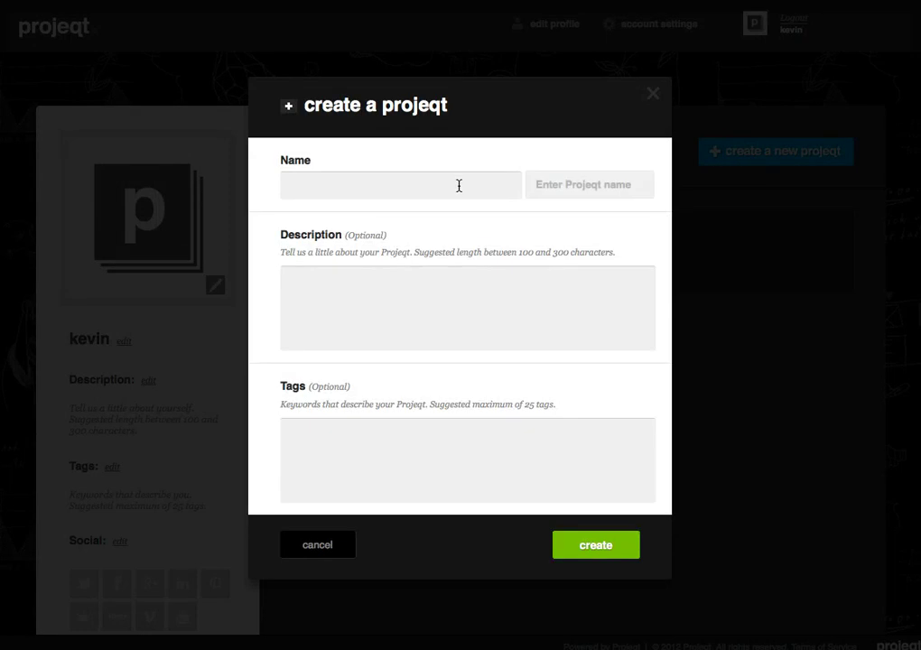
pyautogui.write('Book')
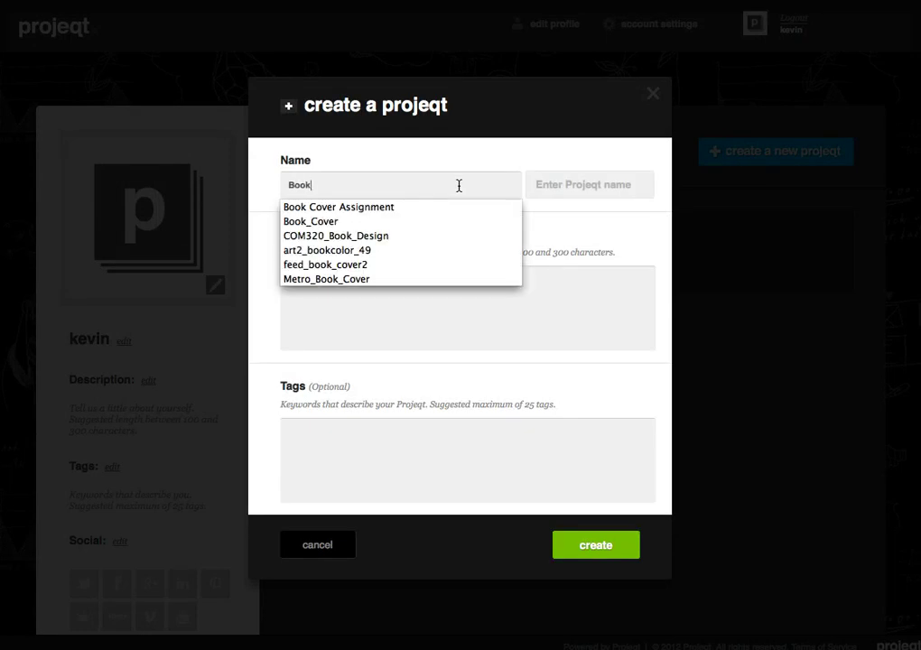
pyautogui.press('Down')
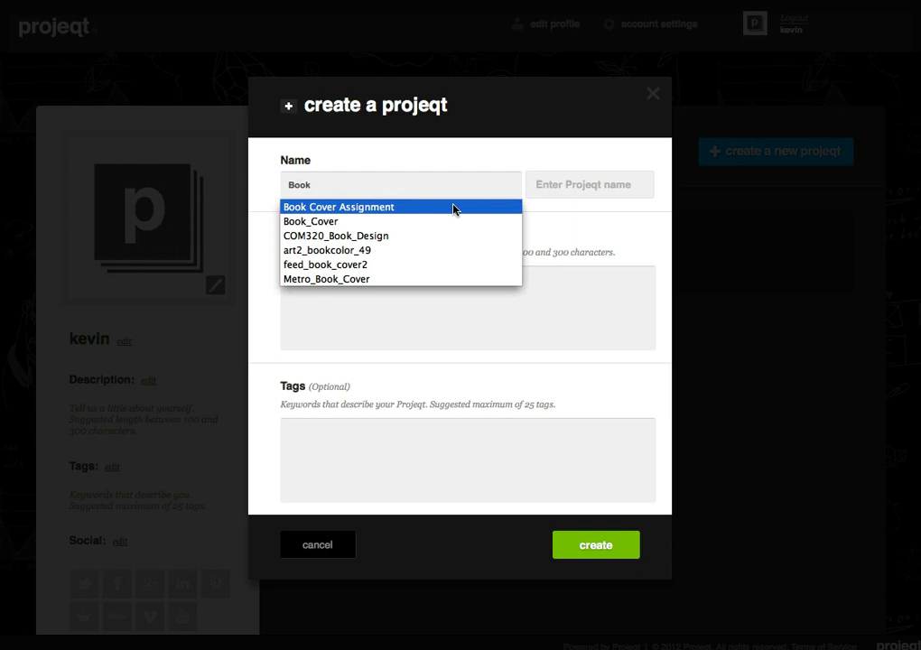
pyautogui.click(432, 207)
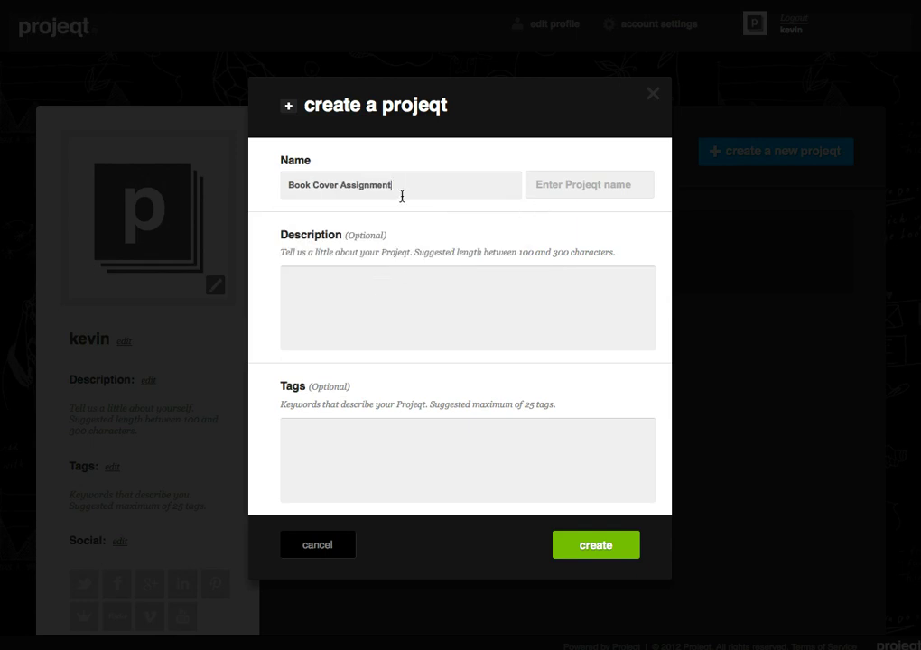
# - Copy the name into the Description and Tags fields, adding a 'Sunyiot' tag
pyautogui.moveTo(408, 192); pyautogui.dragTo(275, 190)
pyautogui.hotkey('ctrl', 'c')
pyautogui.click(387, 311)
pyautogui.hotkey('ctrl', 'v')
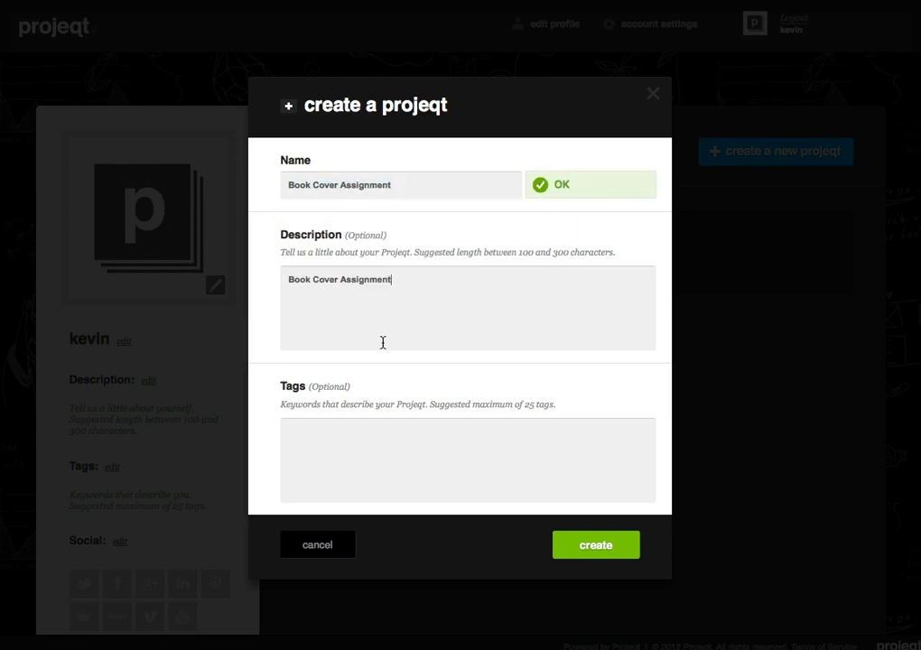
pyautogui.click(393, 422)
pyautogui.hotkey('ctrl', 'v')
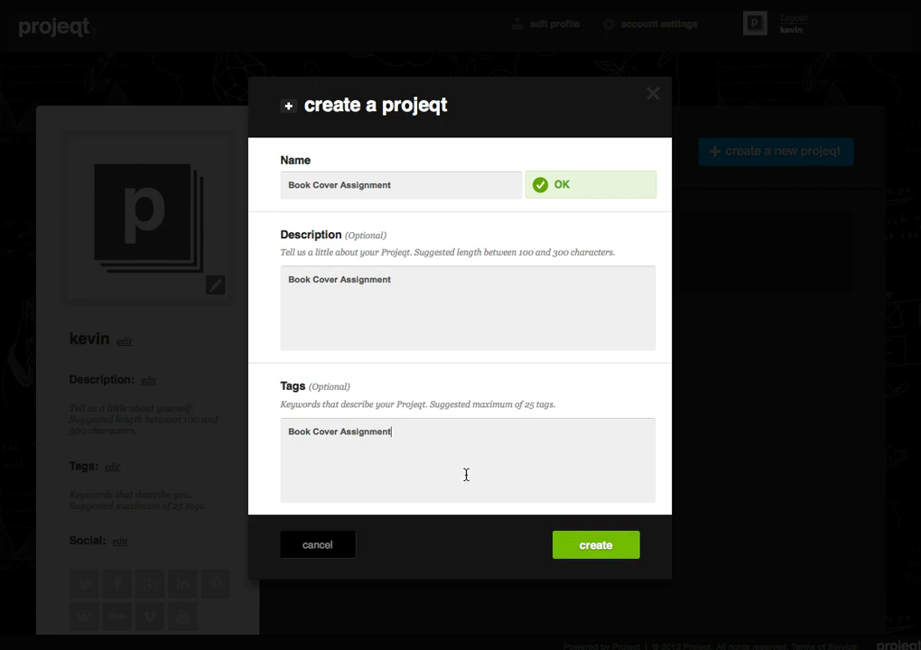
pyautogui.write('Sunyiot')
# - Create the Book Cover Assignment projeqt with the entered details
pyautogui.click(585, 551)
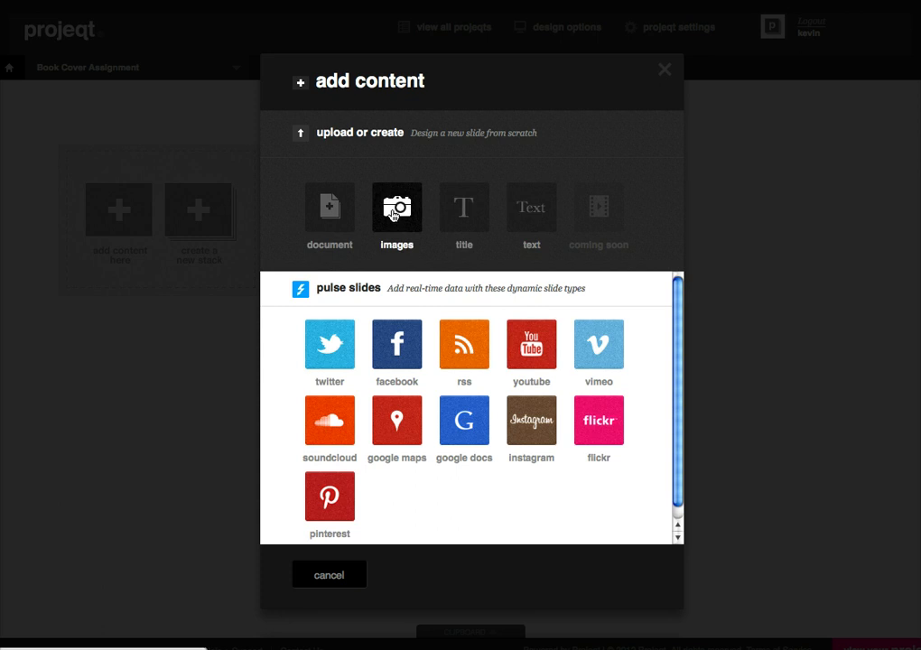
# - Upload the Bret Easton Ellis cover image as an image slide named 'Cover'
pyautogui.click(394, 213)
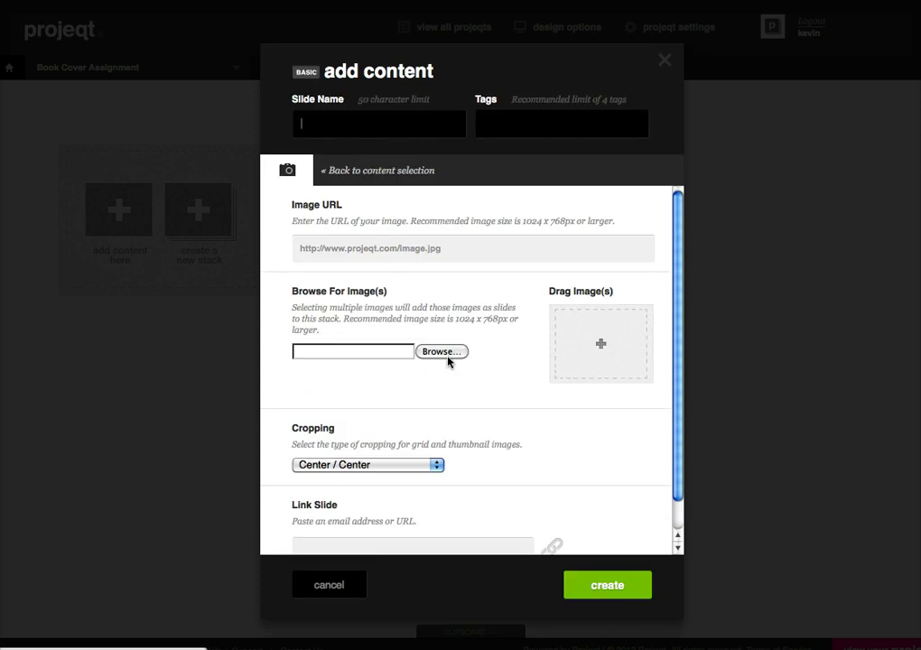
pyautogui.click(368, 128)
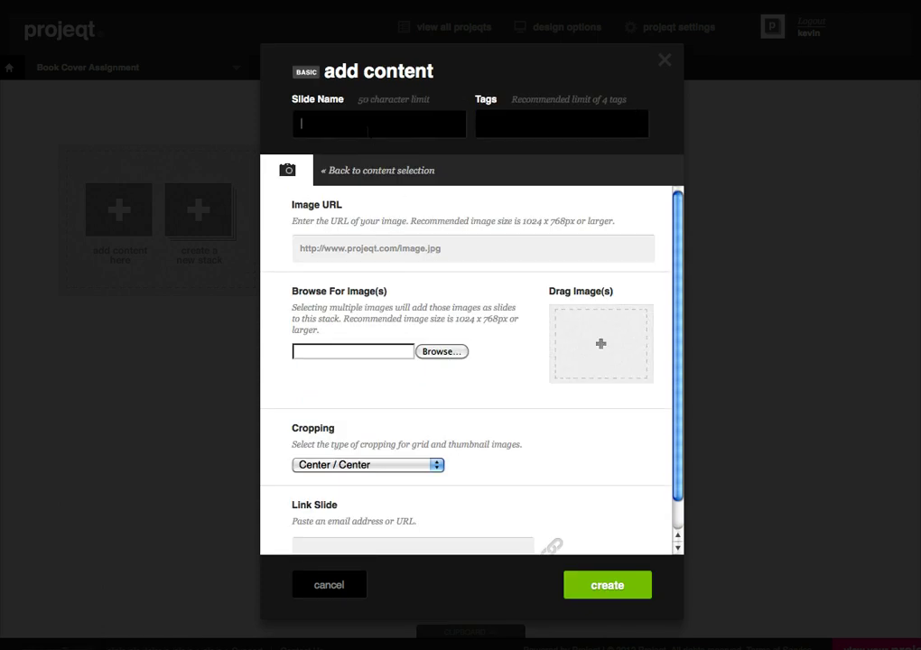
pyautogui.click(440, 352)
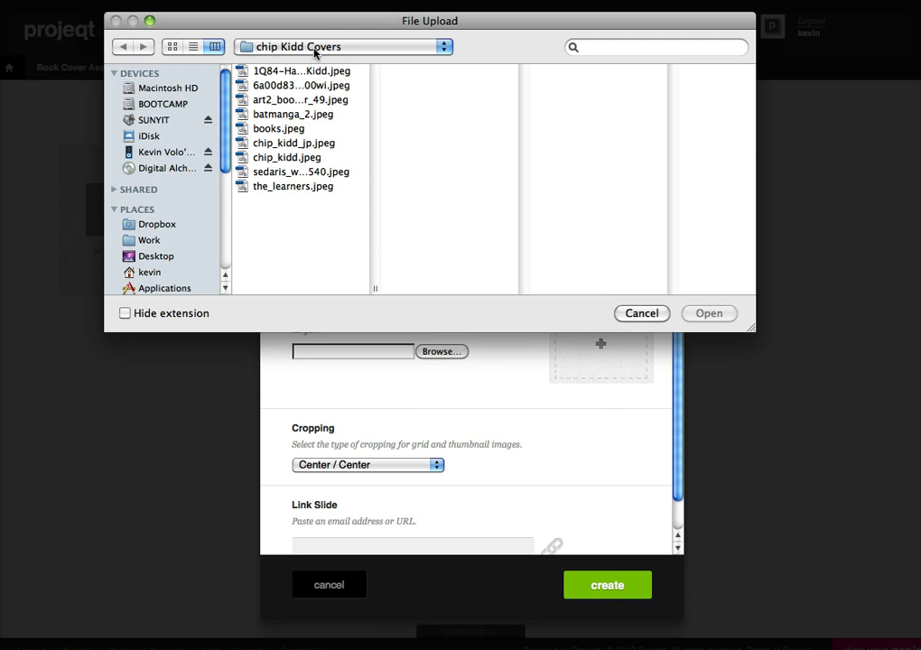
pyautogui.click(307, 87)
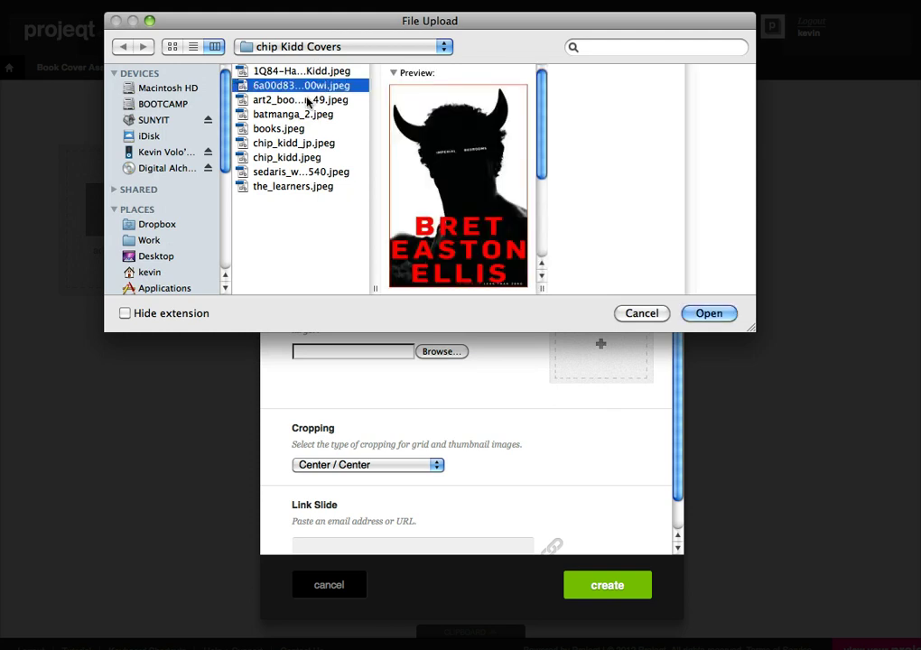
pyautogui.click(708, 314)
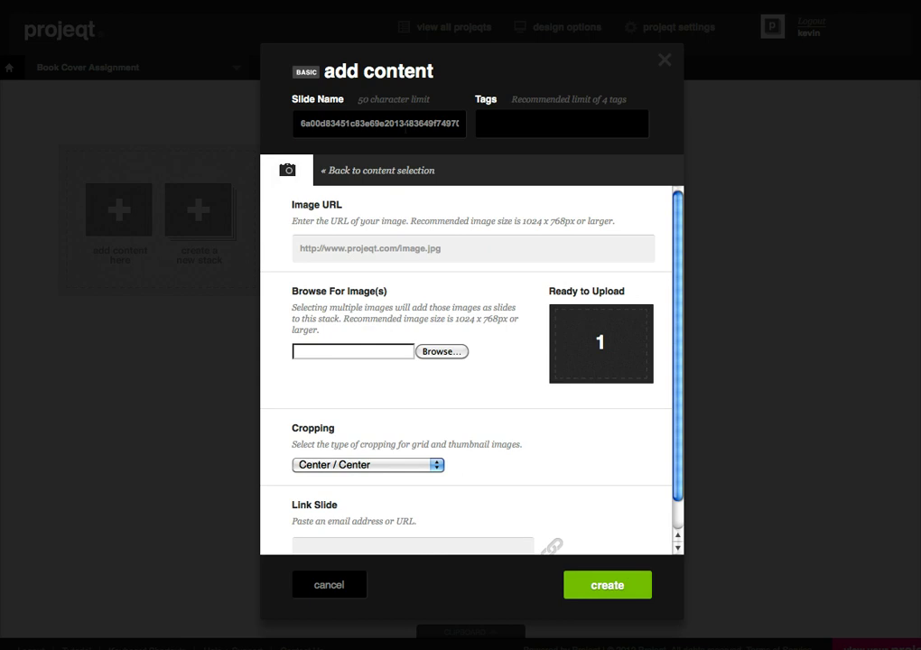
pyautogui.doubleClick(402, 123)
pyautogui.write('Cover')
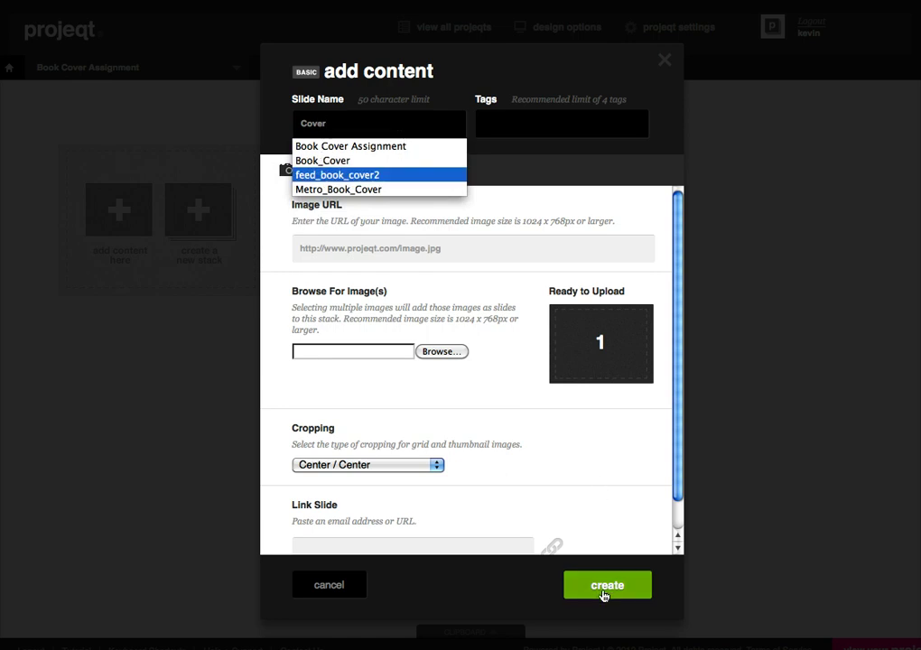
pyautogui.click(604, 593)
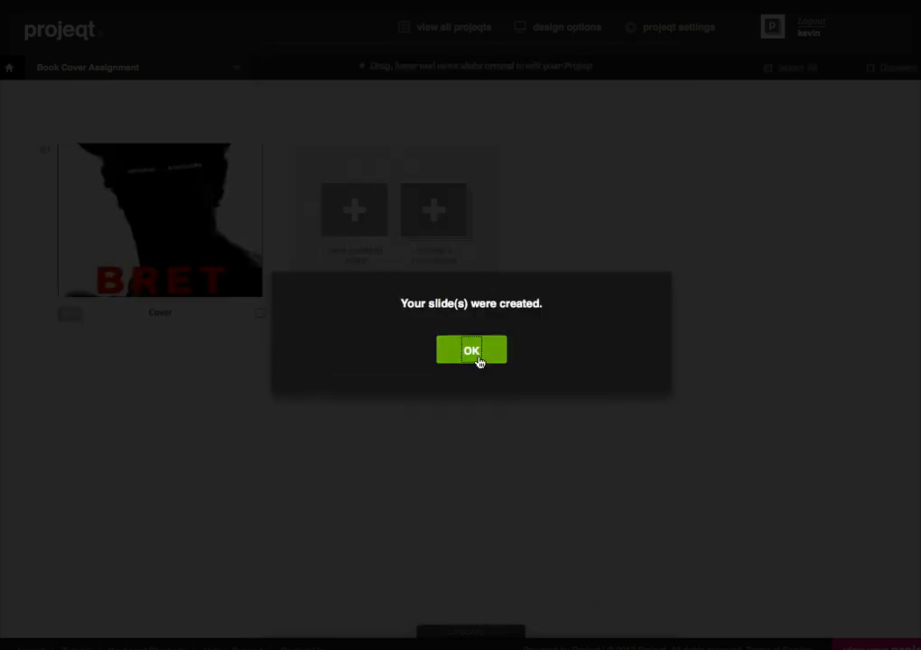
pyautogui.click(472, 351)
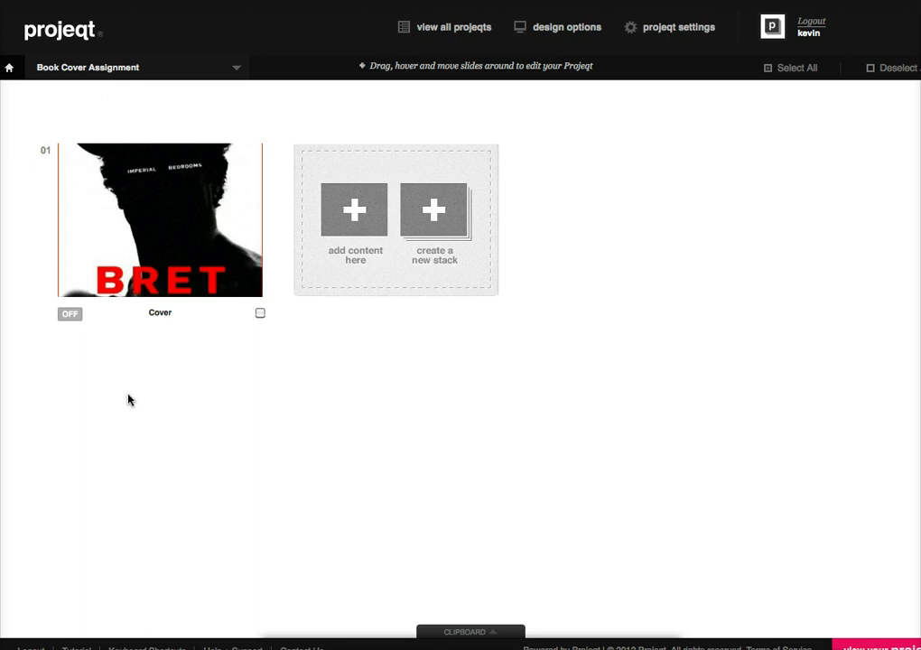
pyautogui.moveTo(72, 327)
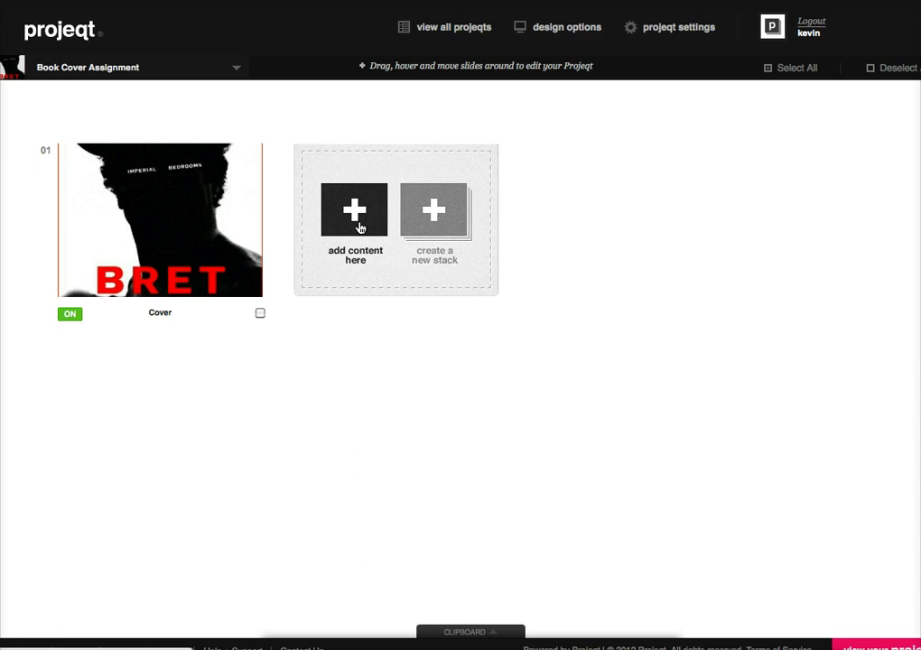
# - Add a title slide reading 'Book Cover Assignment' after the Cover slide
pyautogui.click(359, 227)
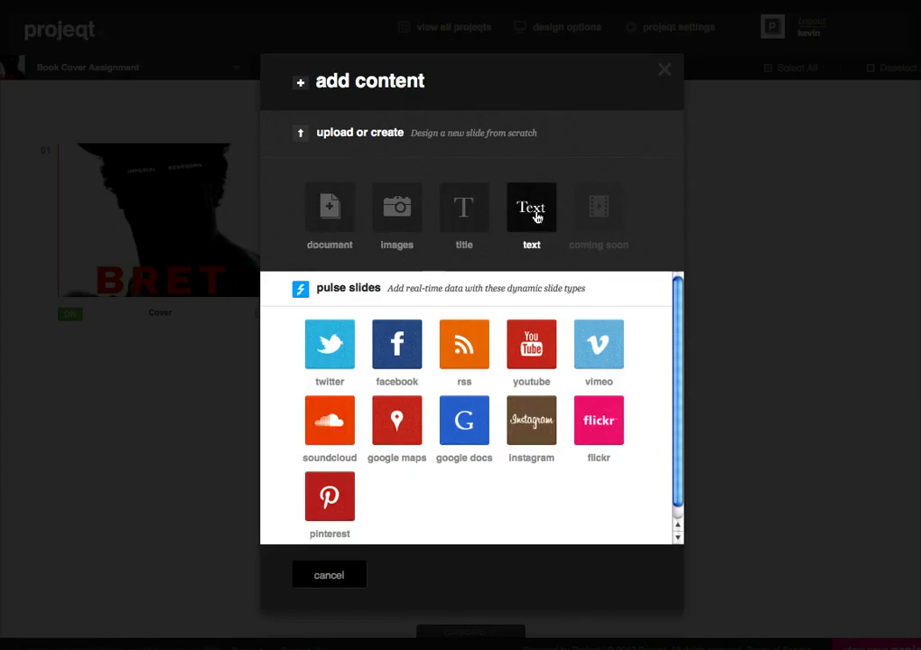
pyautogui.click(464, 218)
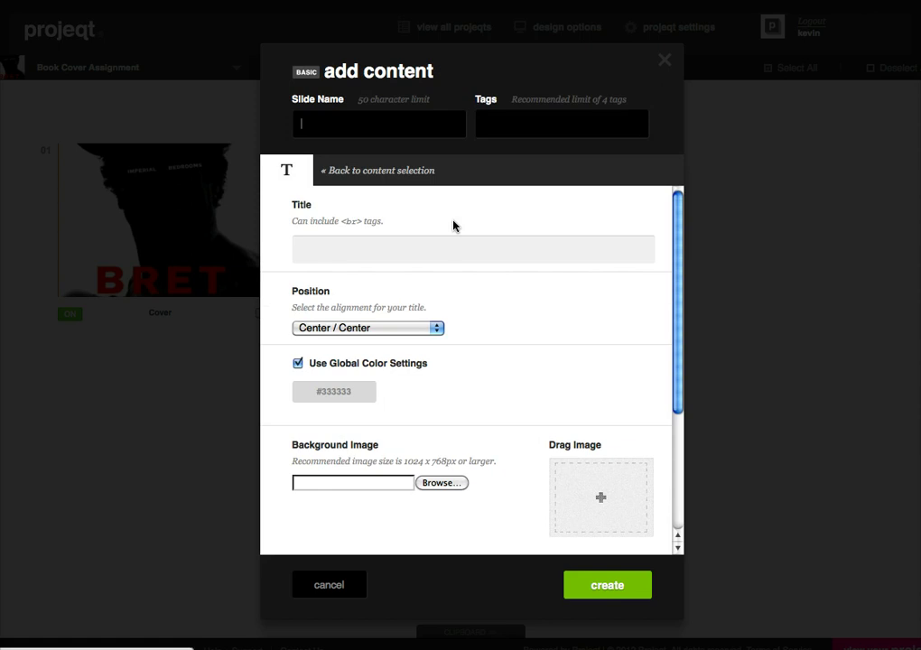
pyautogui.click(389, 258)
pyautogui.write('B')
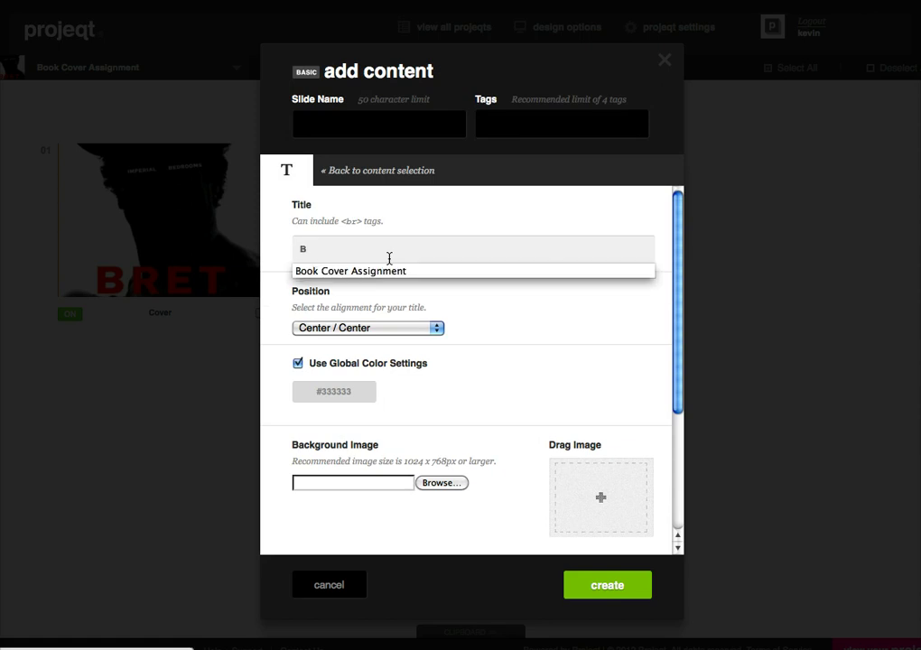
pyautogui.click(385, 273)
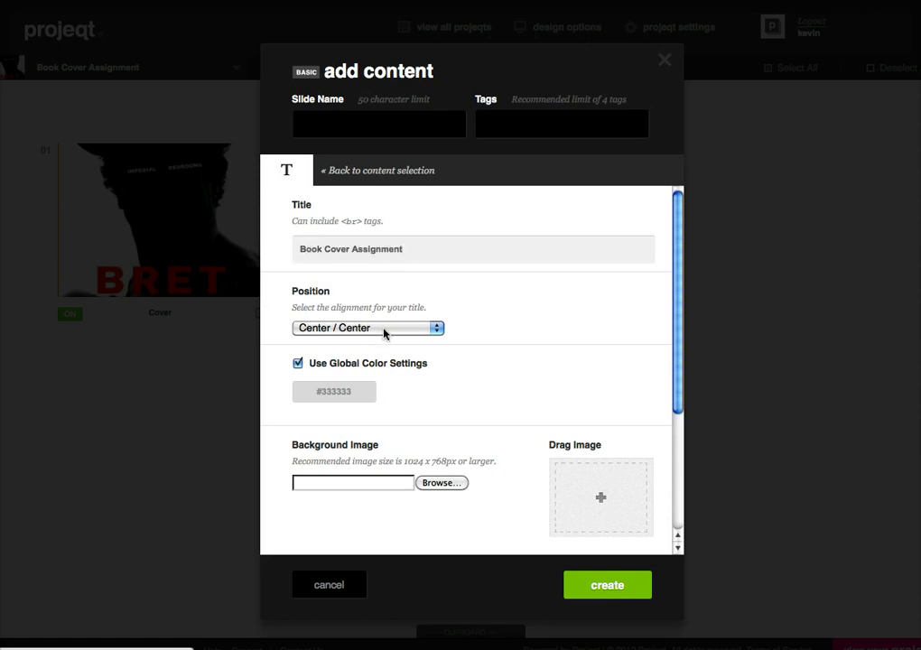
pyautogui.scroll(-1, 542, 528)
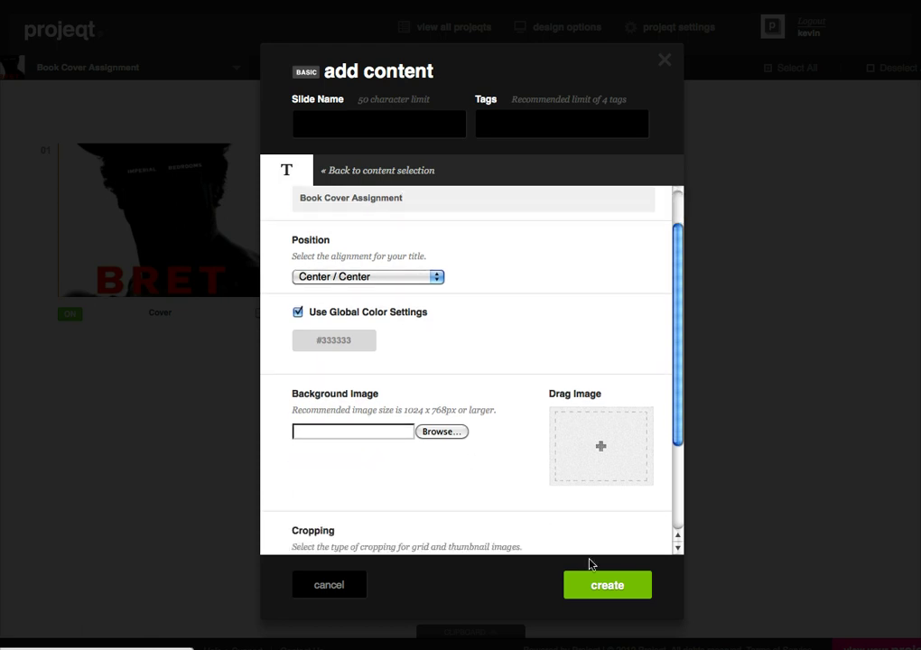
pyautogui.click(596, 585)
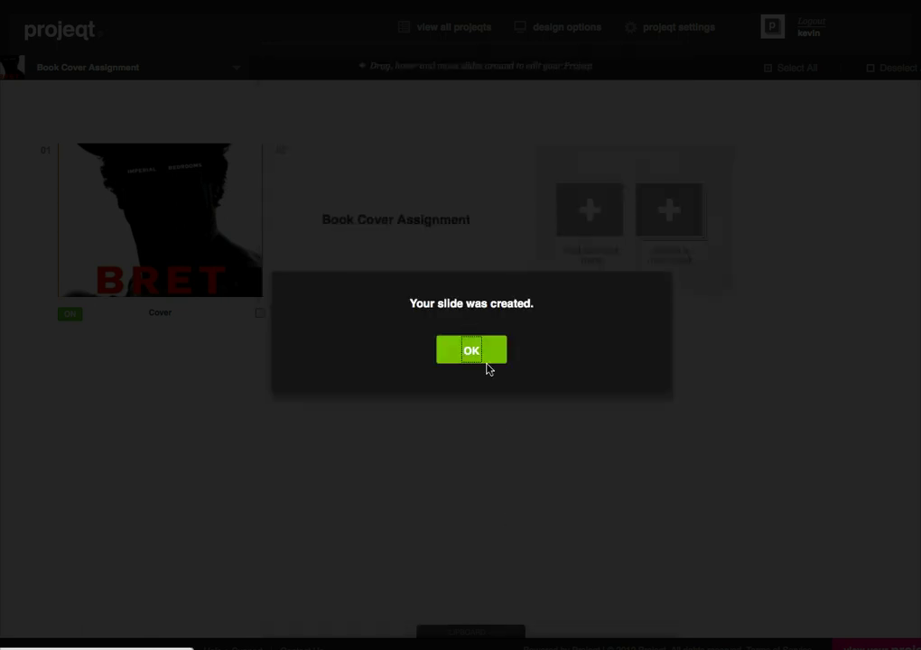
# - Start a new title-style stack named 'Student Work'
pyautogui.click(484, 361)
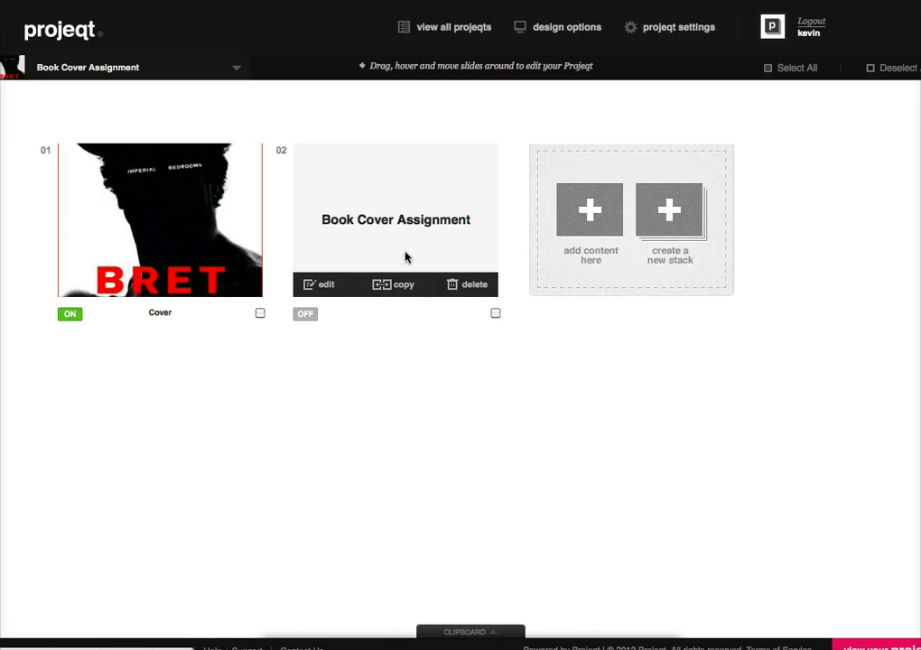
pyautogui.click(663, 222)
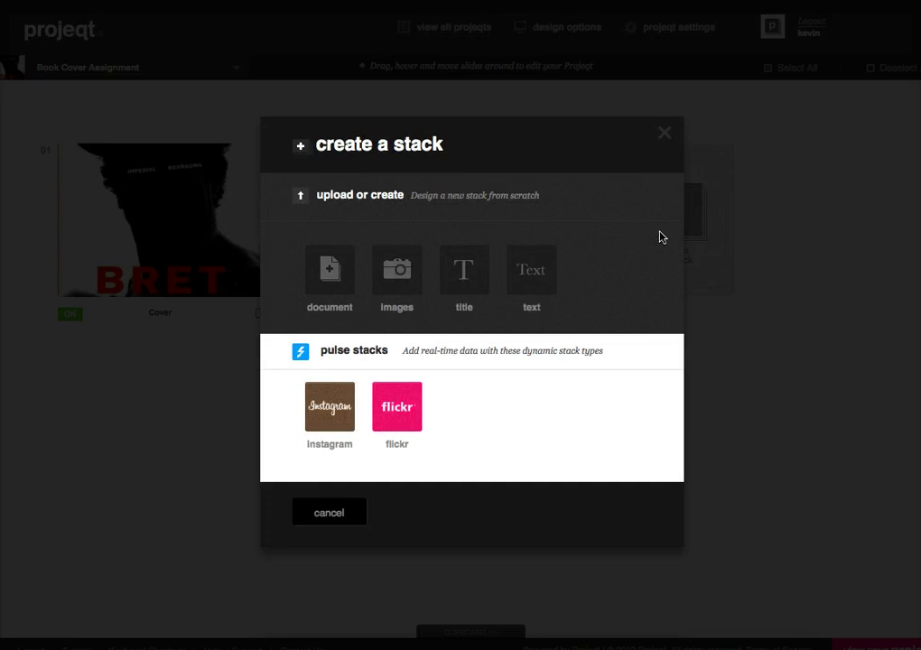
pyautogui.click(464, 281)
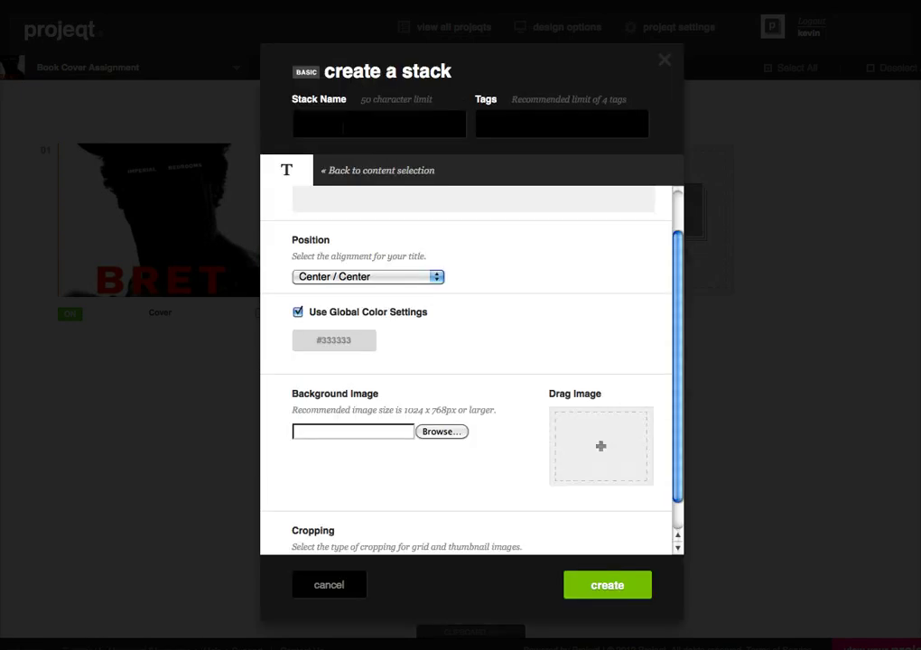
pyautogui.write('Stu')
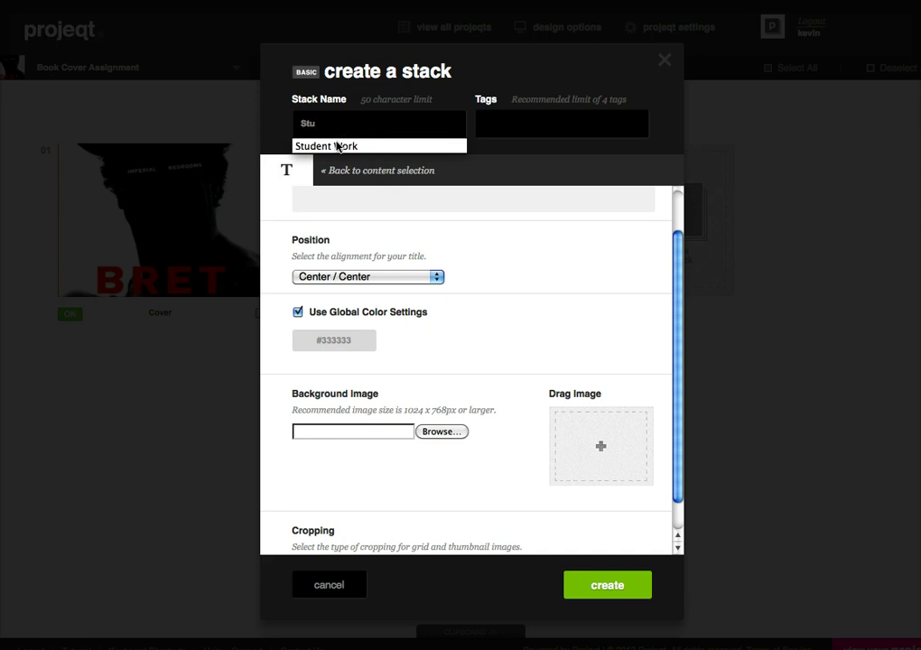
pyautogui.click(330, 147)
pyautogui.click(605, 584)
# - Paste 'Student Work' in as the stack's title and create the stack
pyautogui.click(365, 200)
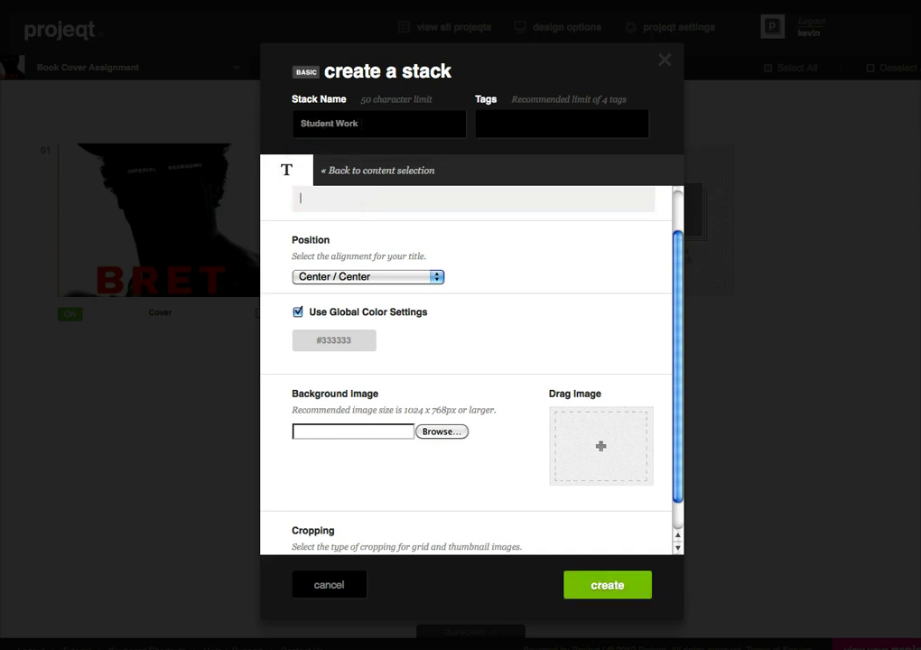
pyautogui.tripleClick(395, 123)
pyautogui.press('super+c')
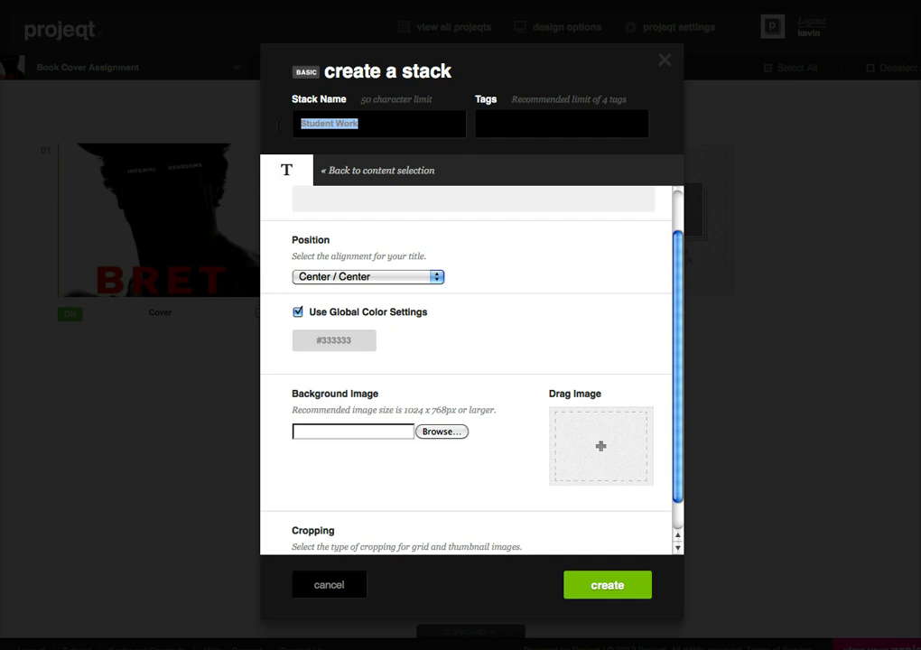
pyautogui.click(336, 194)
pyautogui.press('super+v')
pyautogui.click(613, 584)
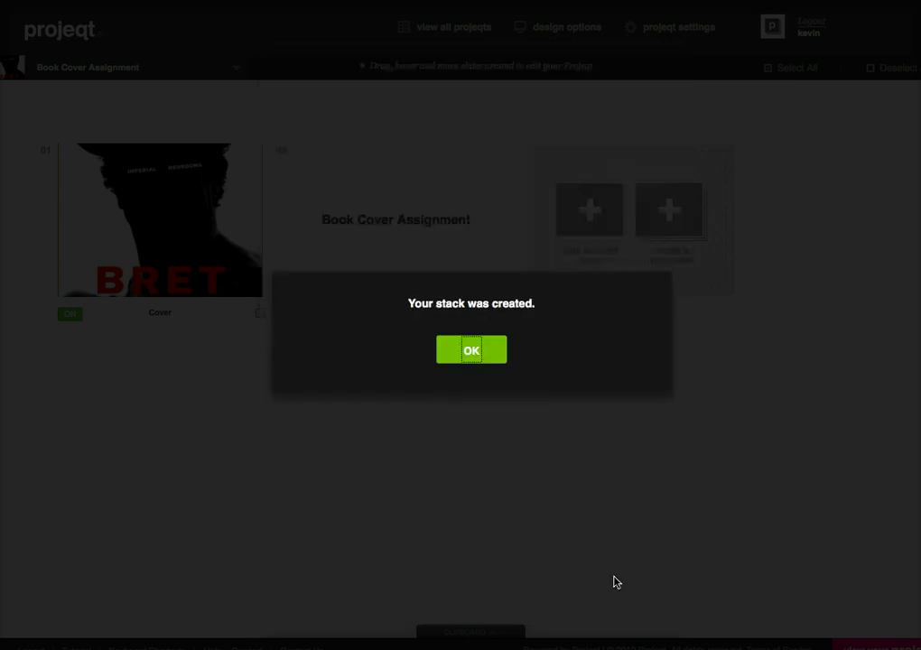
pyautogui.click(482, 362)
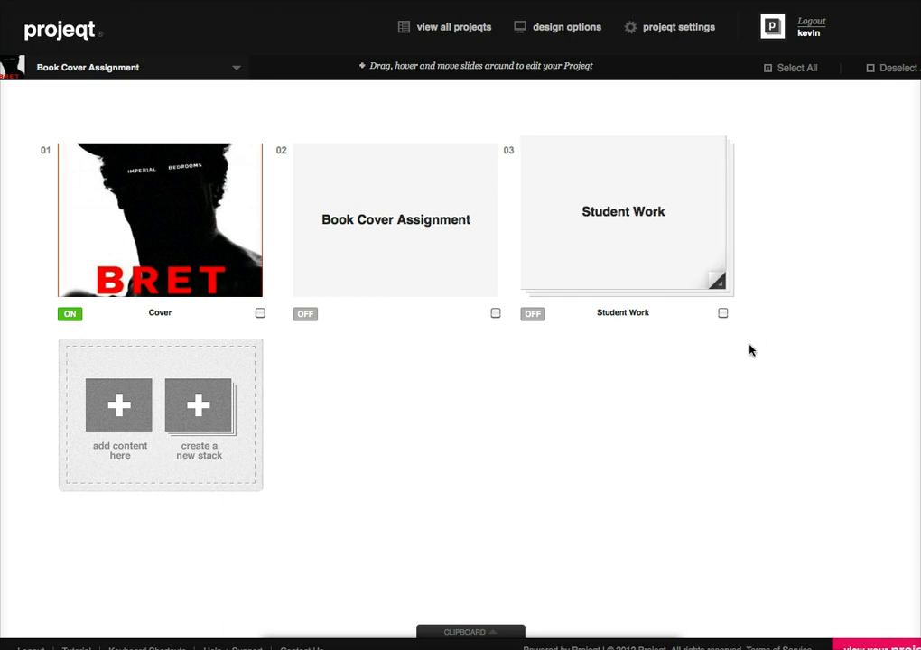
# - Open the empty Student Work stack to add content to it
pyautogui.moveTo(713, 302)
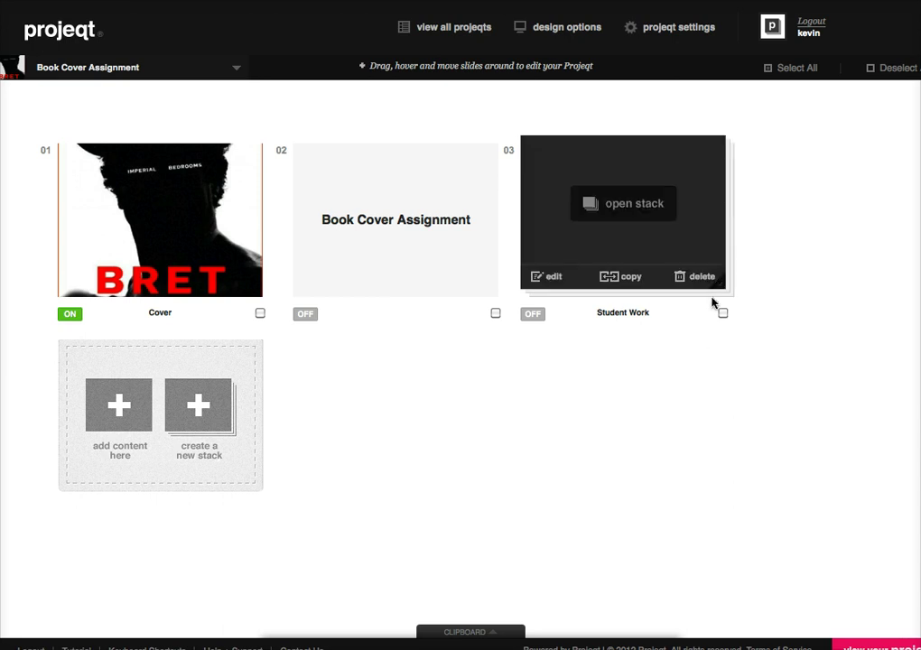
pyautogui.click(631, 217)
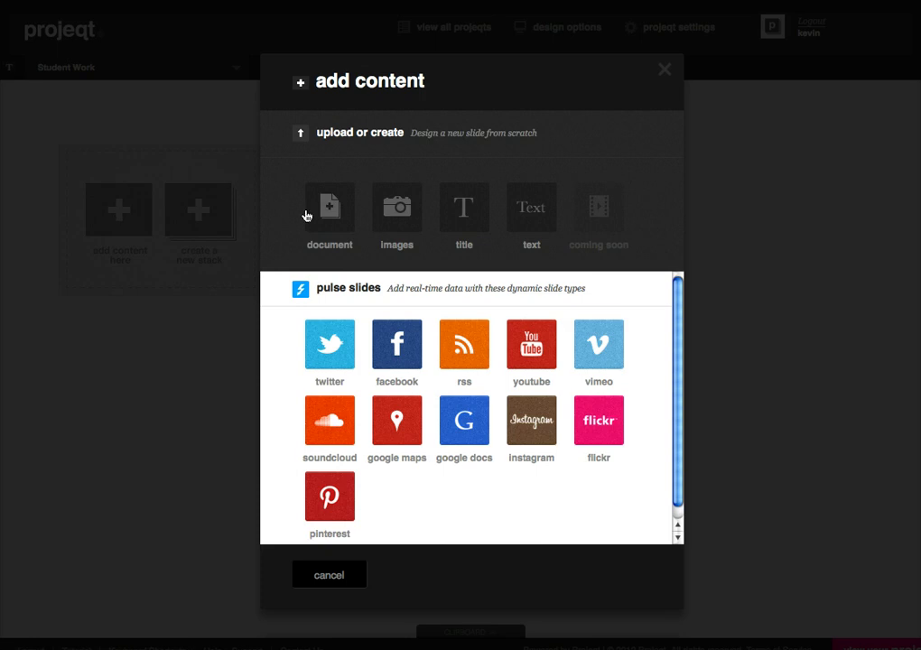
# - Upload all seven JPEGs from the com320_fall_2011_Book_cover_examples folder as image slides
pyautogui.click(396, 224)
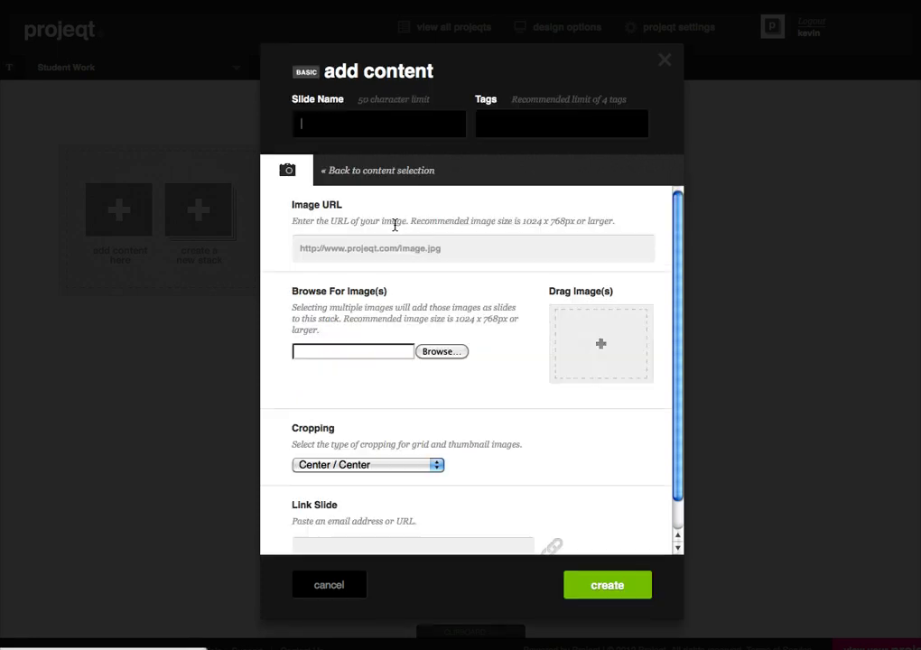
pyautogui.click(433, 351)
pyautogui.click(322, 50)
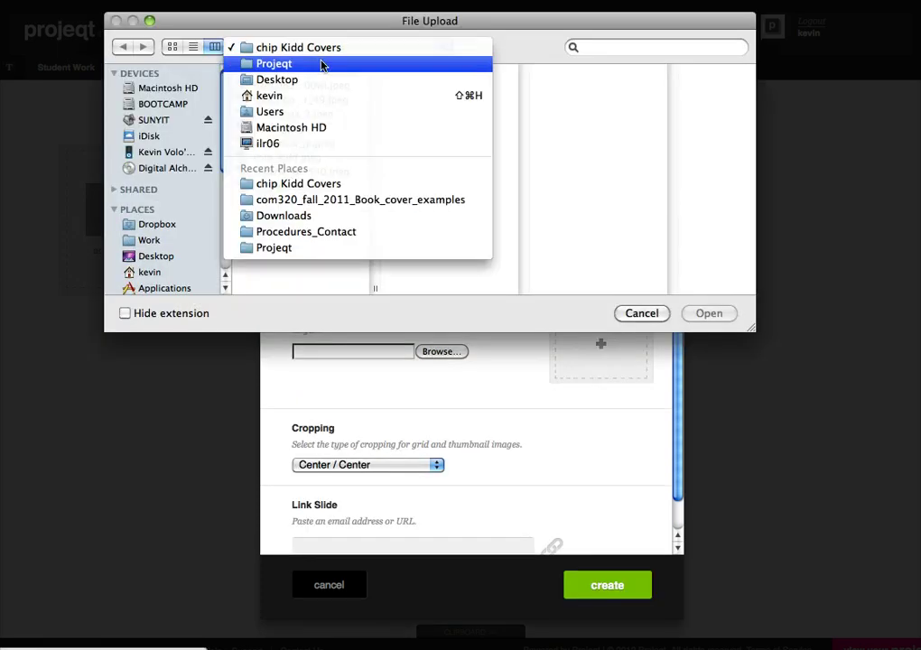
pyautogui.click(323, 64)
pyautogui.click(302, 100)
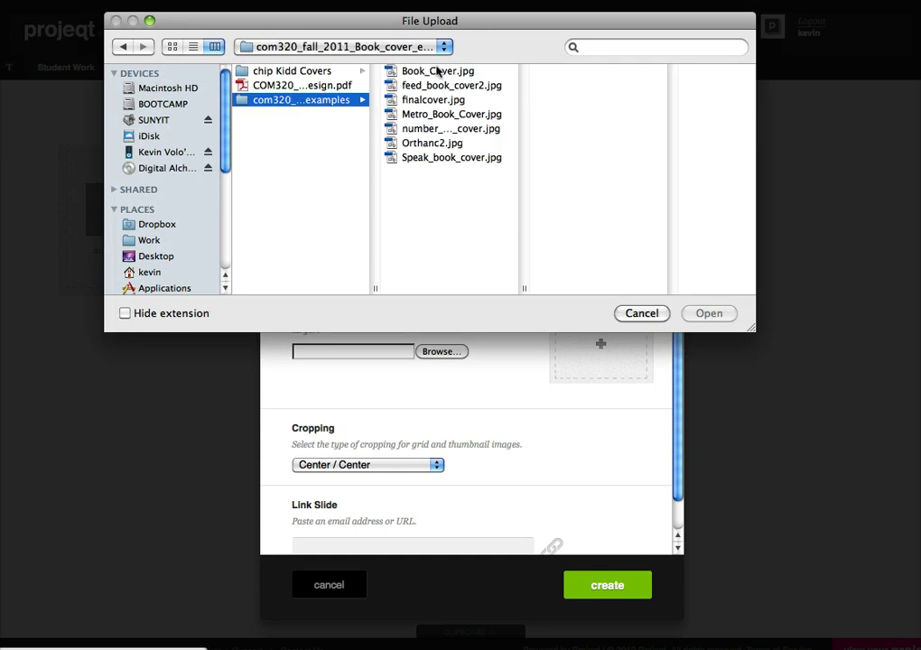
pyautogui.click(439, 72)
pyautogui.keyDown('shift'); pyautogui.click(452, 159); pyautogui.keyUp('shift')
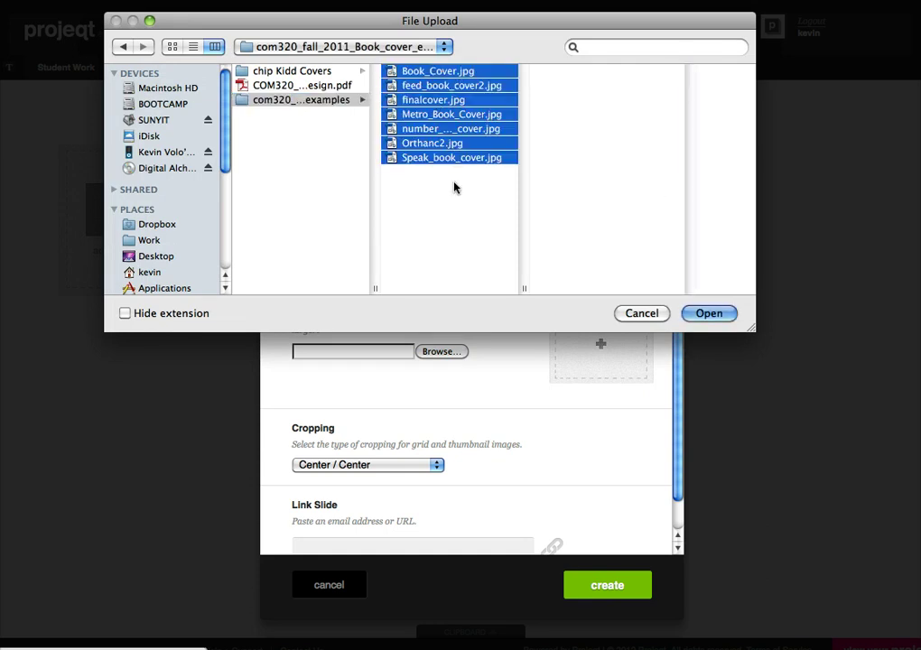
pyautogui.click(709, 315)
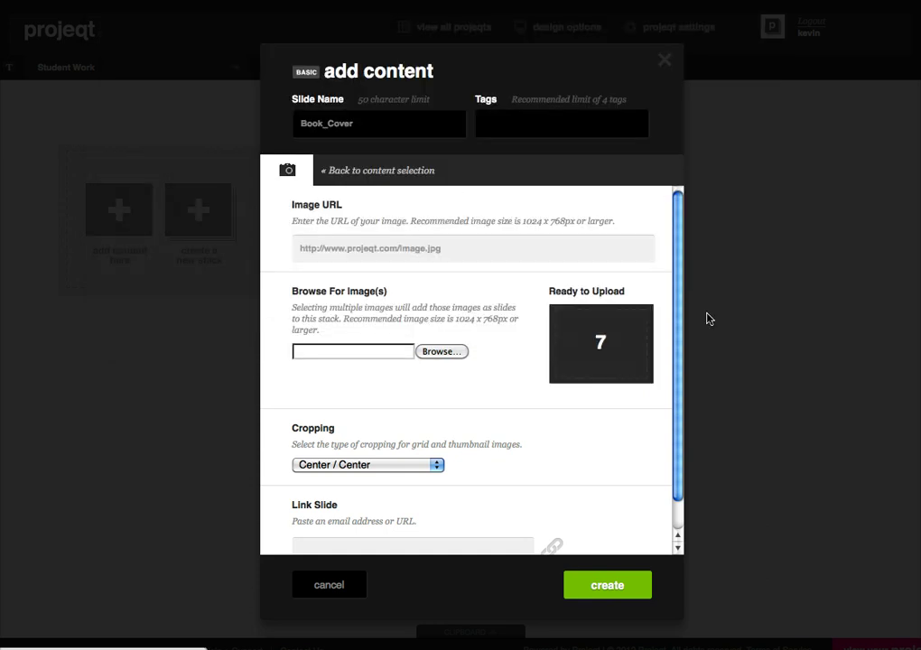
pyautogui.click(618, 588)
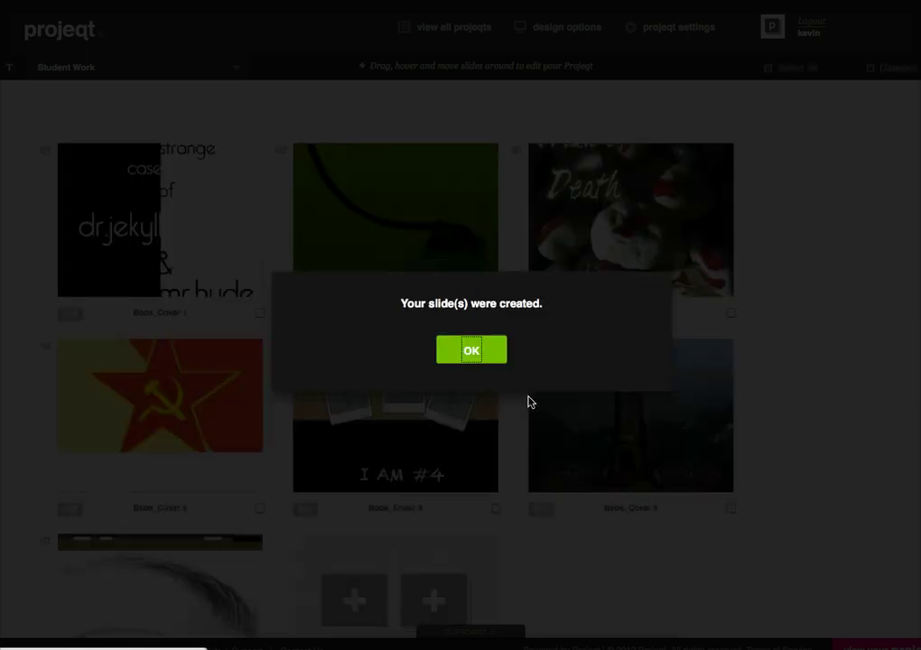
# - Select all seven Book_Cover slides and publish them
pyautogui.click(479, 354)
pyautogui.scroll(-2, 520, 365)
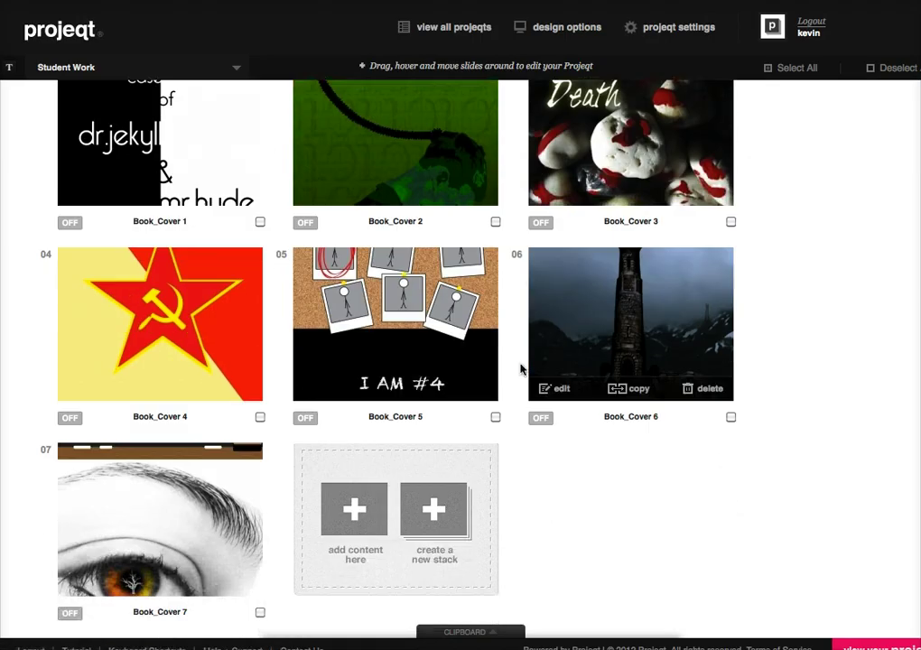
pyautogui.scroll(2, 520, 366)
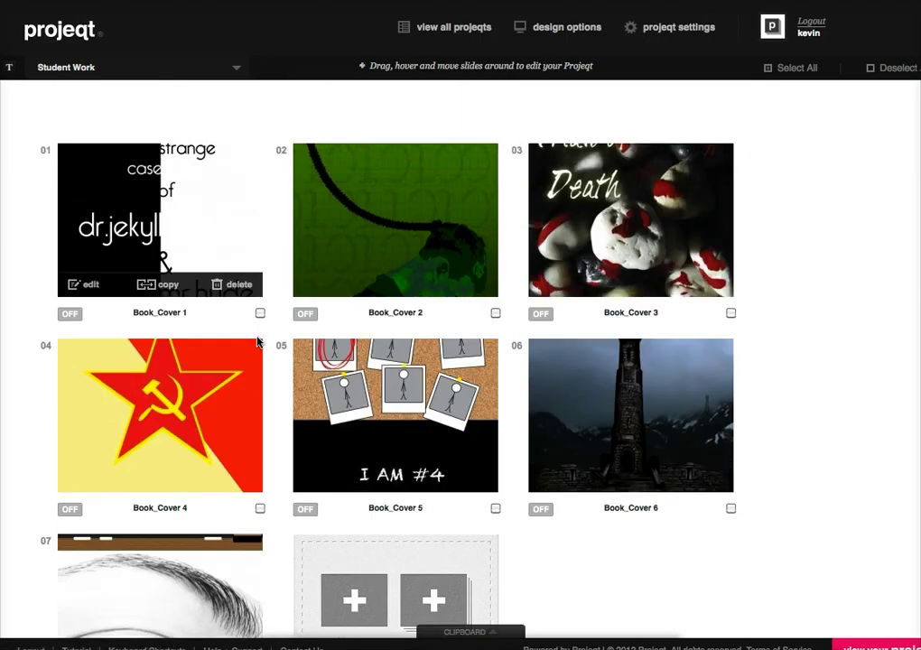
pyautogui.click(794, 68)
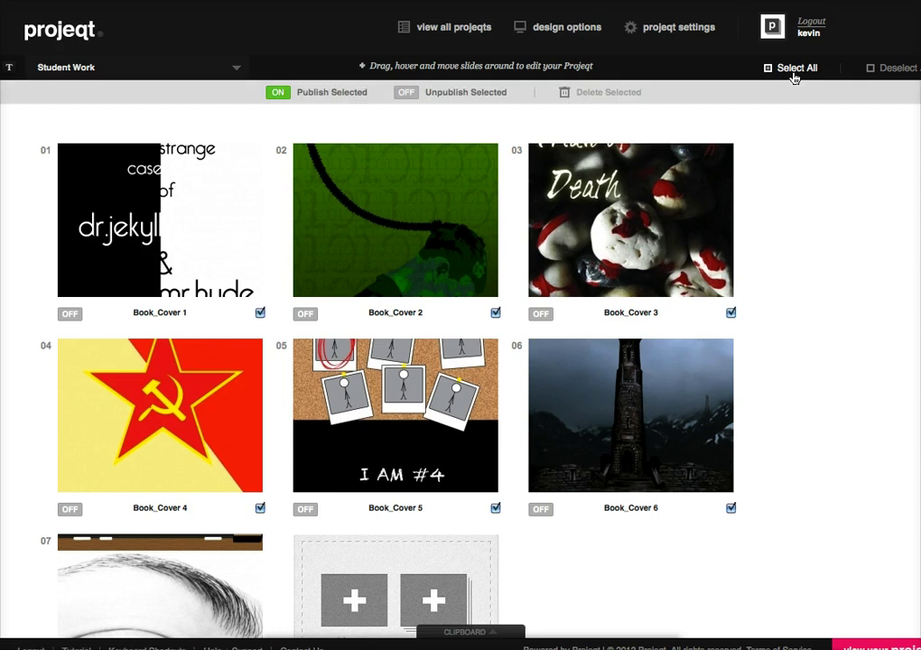
pyautogui.click(317, 93)
pyautogui.click(470, 349)
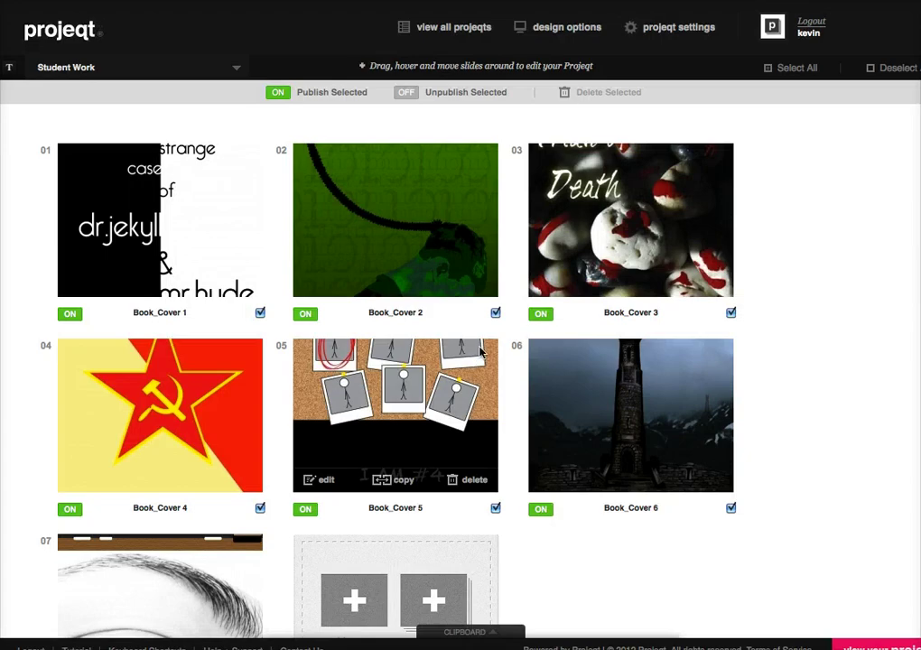
pyautogui.moveTo(81, 275)
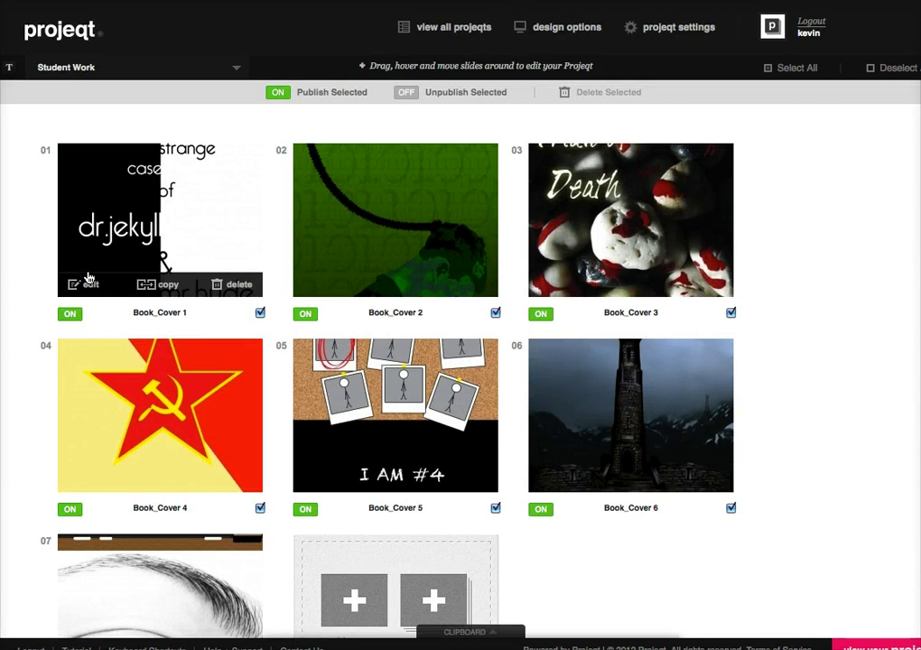
# - Return to the Book Cover Assignment presentation and switch title slide 02 on
pyautogui.click(78, 71)
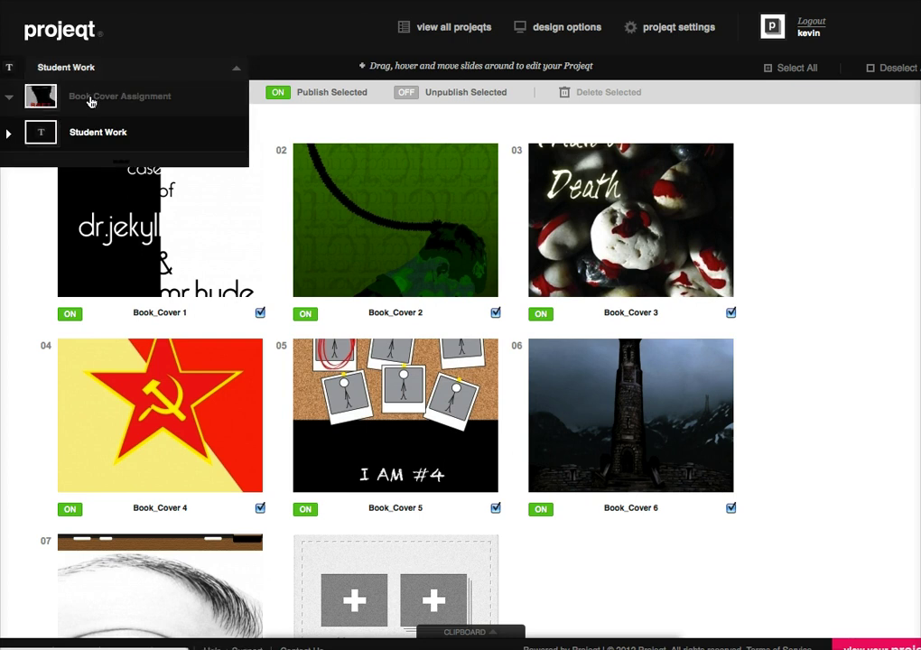
pyautogui.click(91, 99)
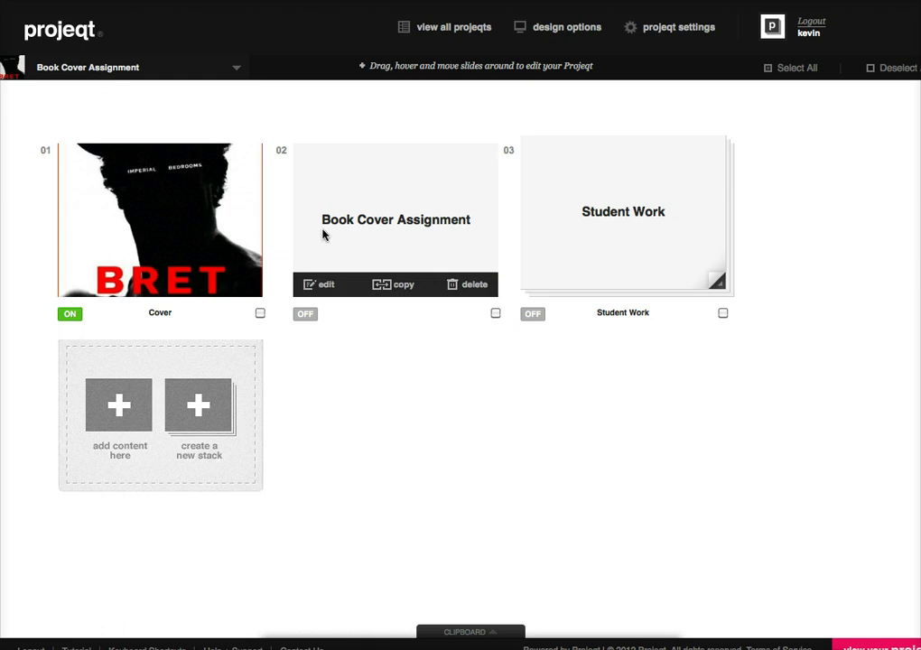
pyautogui.moveTo(644, 240)
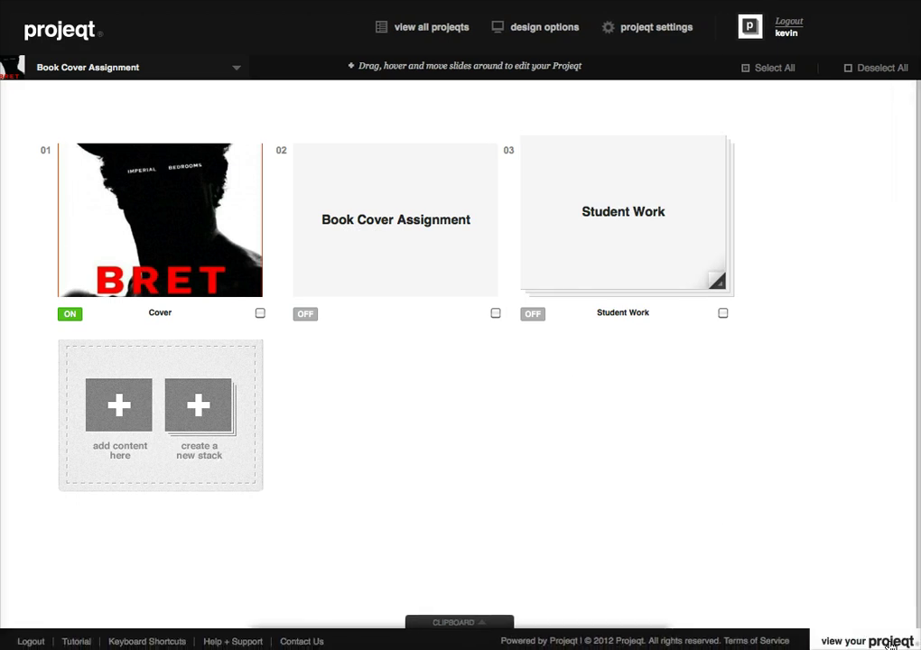
pyautogui.click(307, 314)
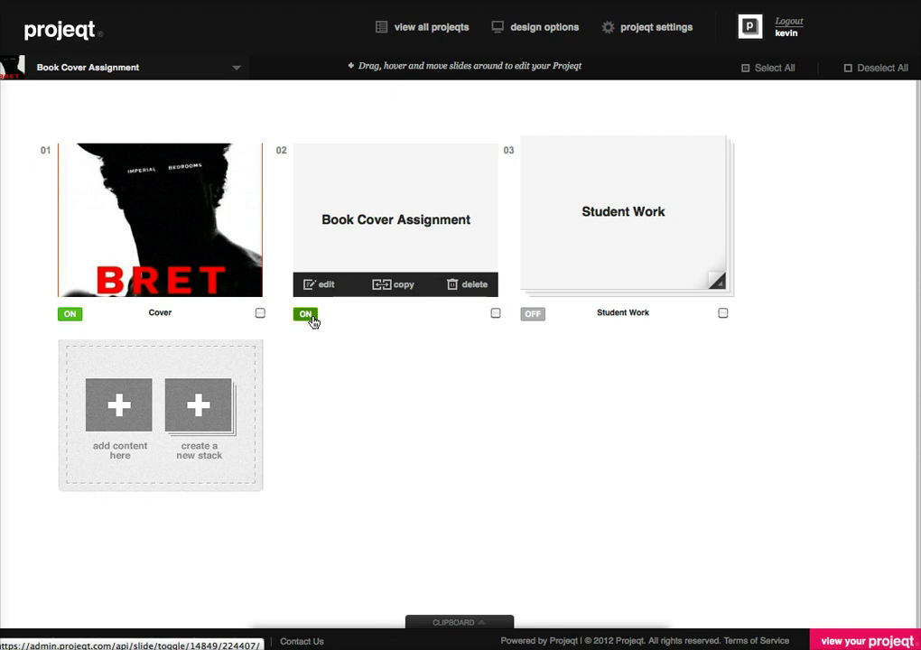
# - Switch the Student Work stack on and preview the projeqt through to the stack
pyautogui.click(532, 313)
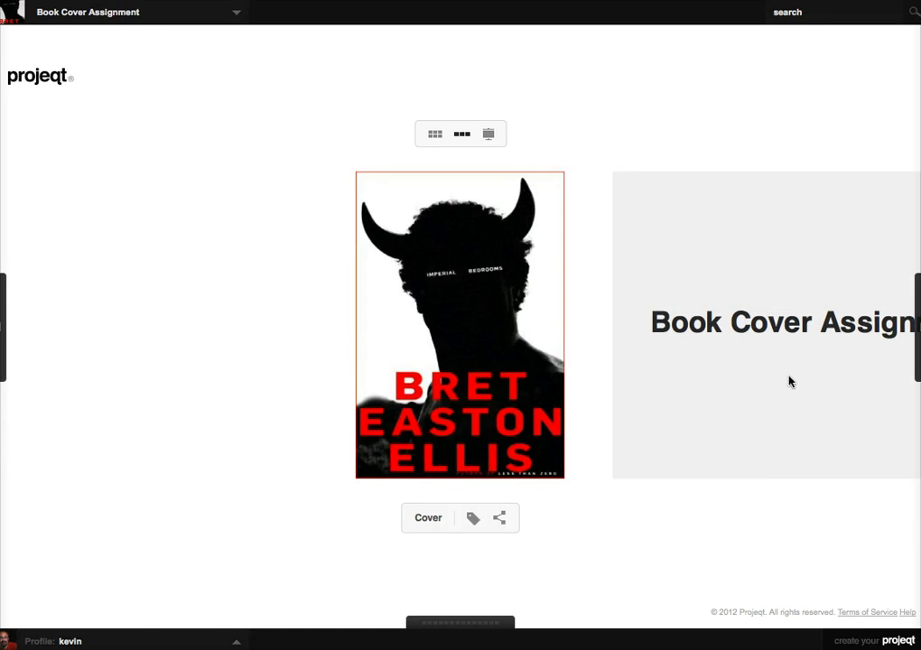
pyautogui.click(788, 379)
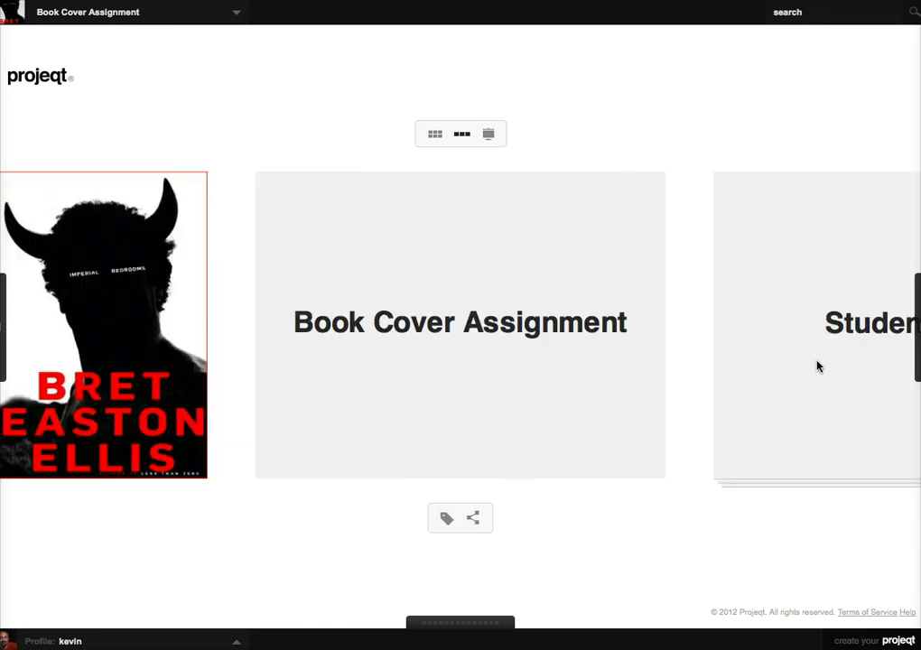
pyautogui.click(817, 366)
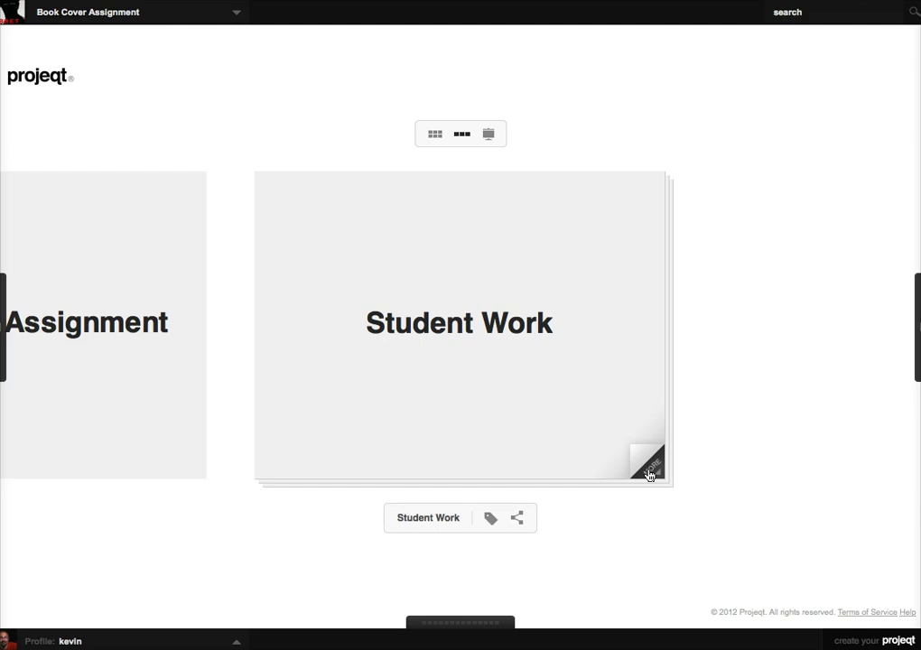
pyautogui.click(649, 474)
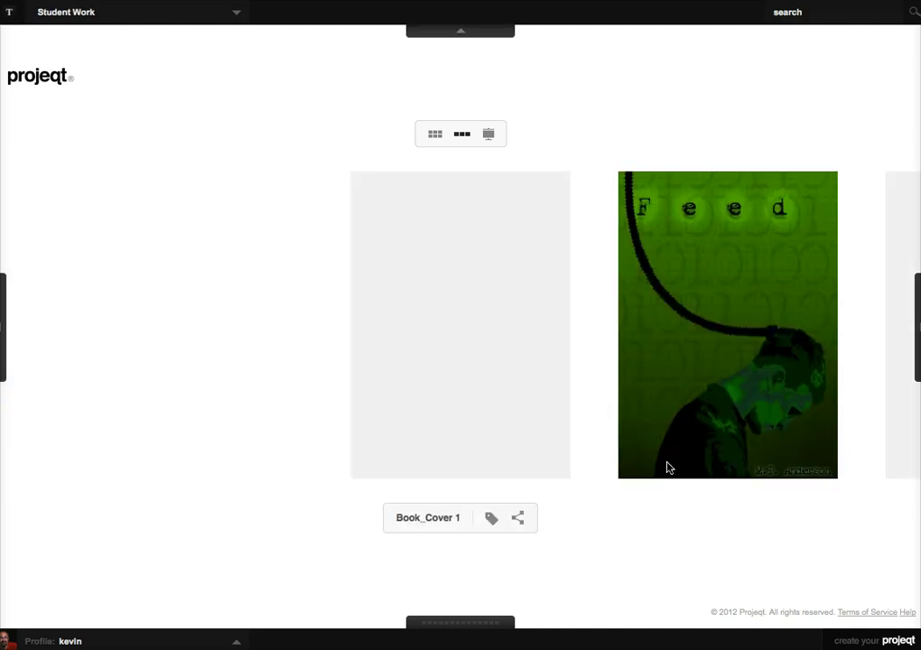
# - Step through student covers like Metro 2033 and I AM #4, then head back to editing
pyautogui.click(733, 427)
pyautogui.click(759, 413)
pyautogui.click(783, 401)
pyautogui.click(793, 400)
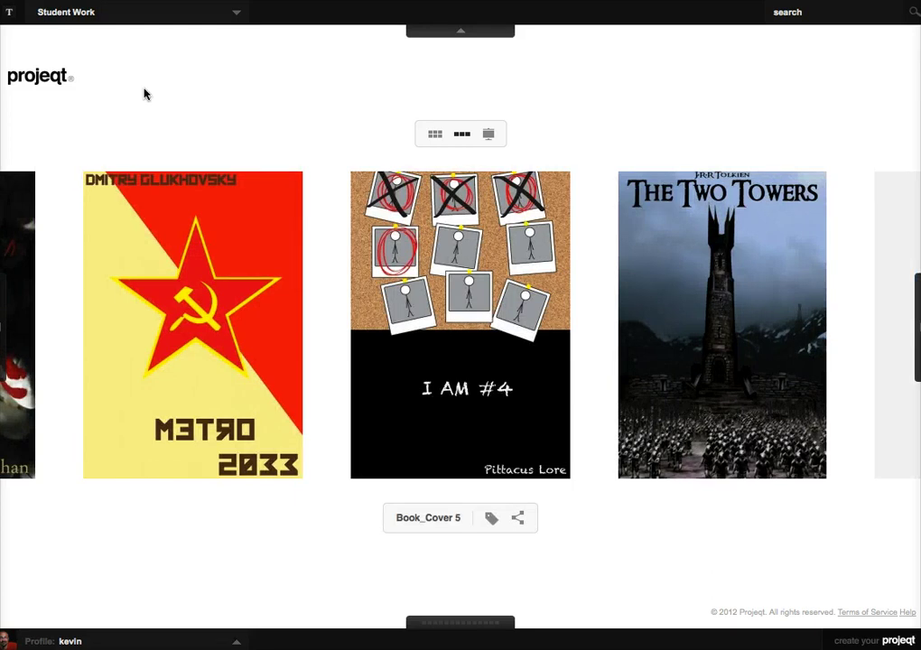
pyautogui.click(74, 20)
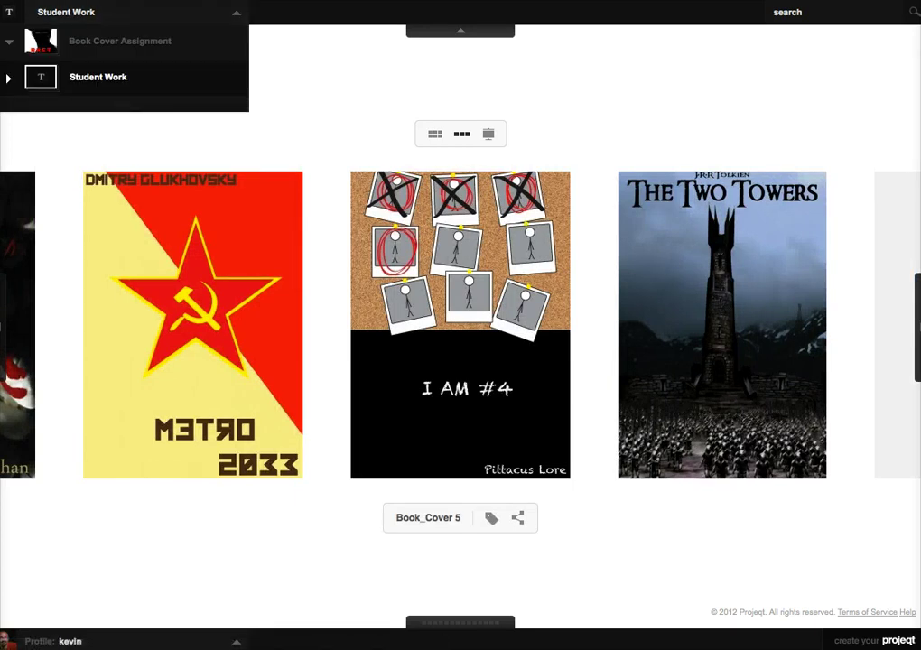